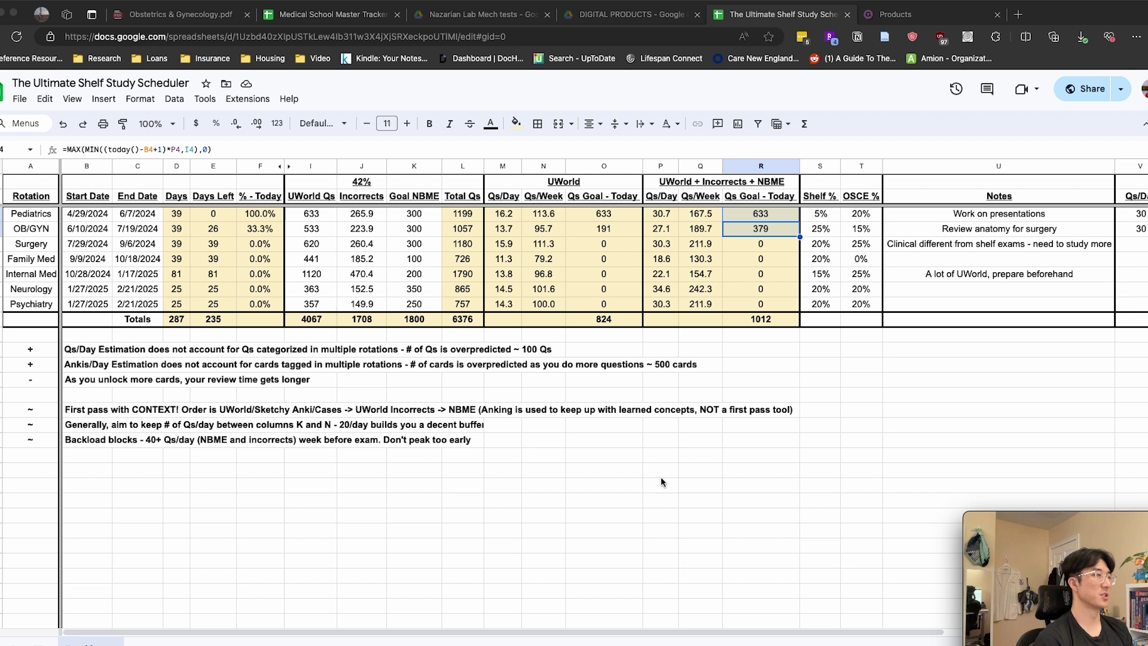
- Undo the 42% edit so the incorrects percentage in J1 returns to 30.0%
key("ctrl+z")
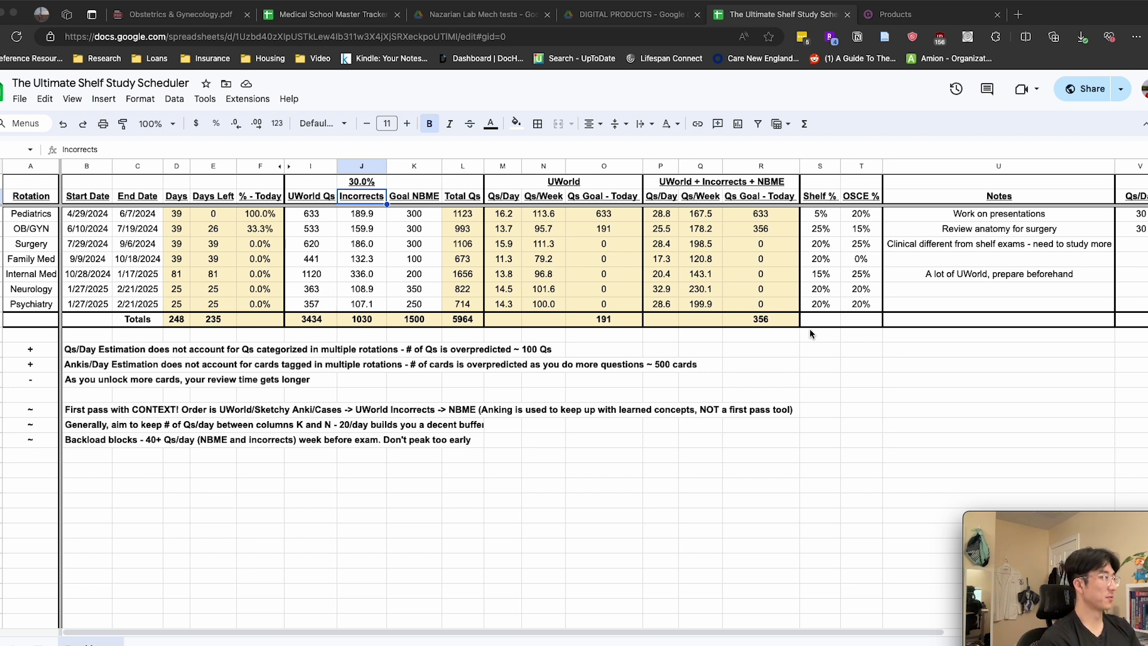
key("Up")
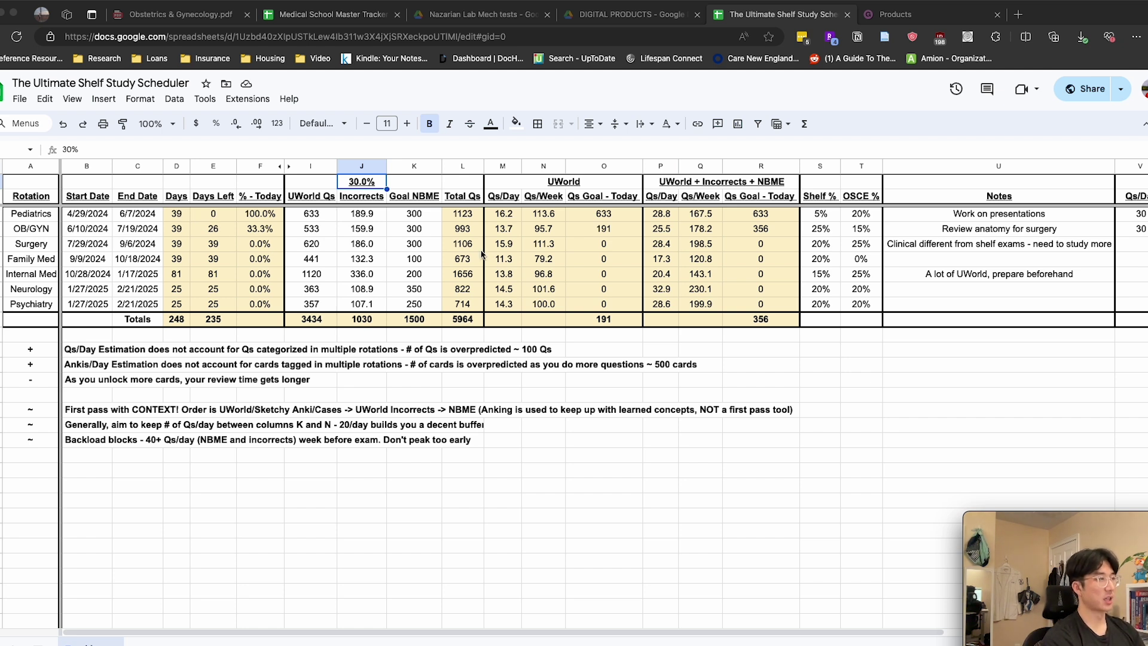
double_click(182, 214)
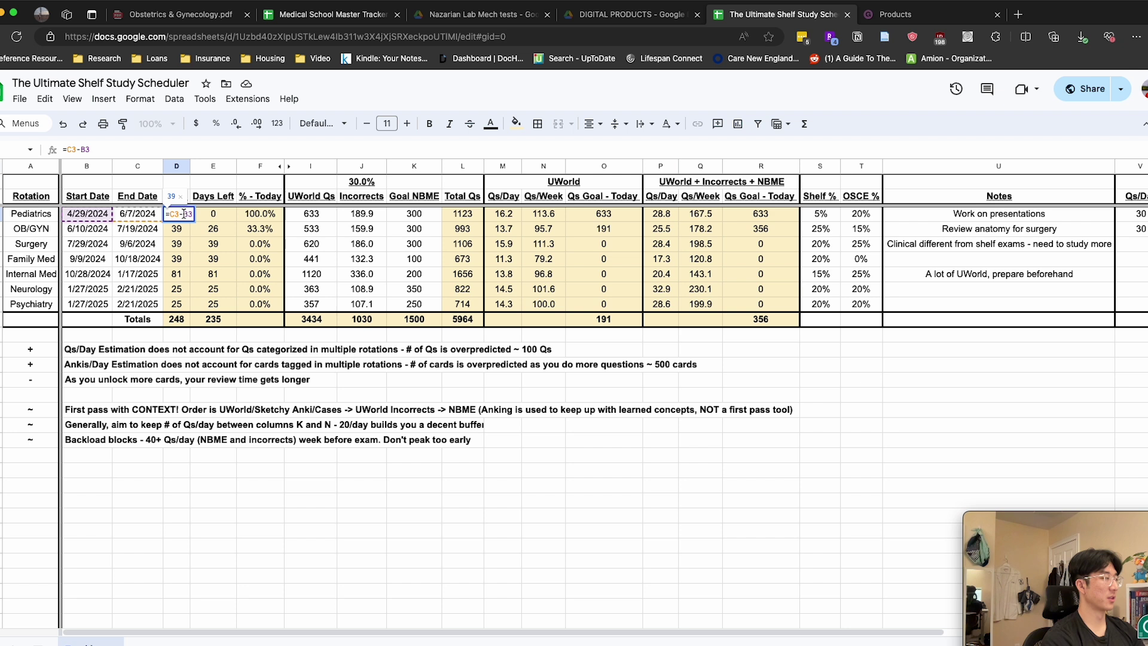
key("Escape")
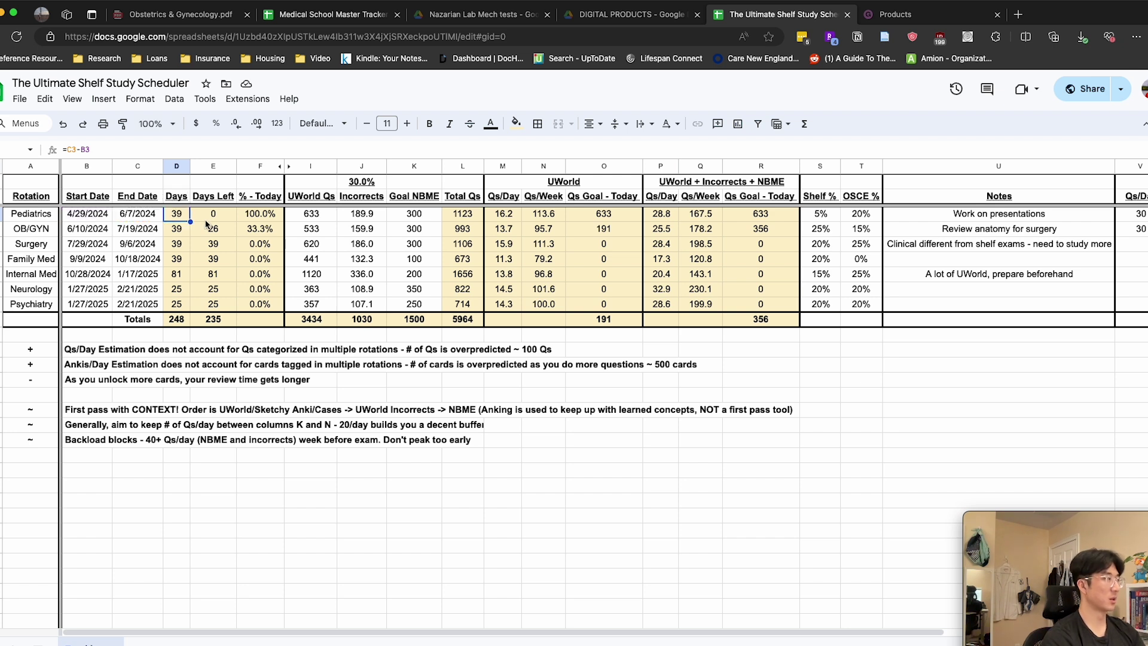
left_click(26, 217)
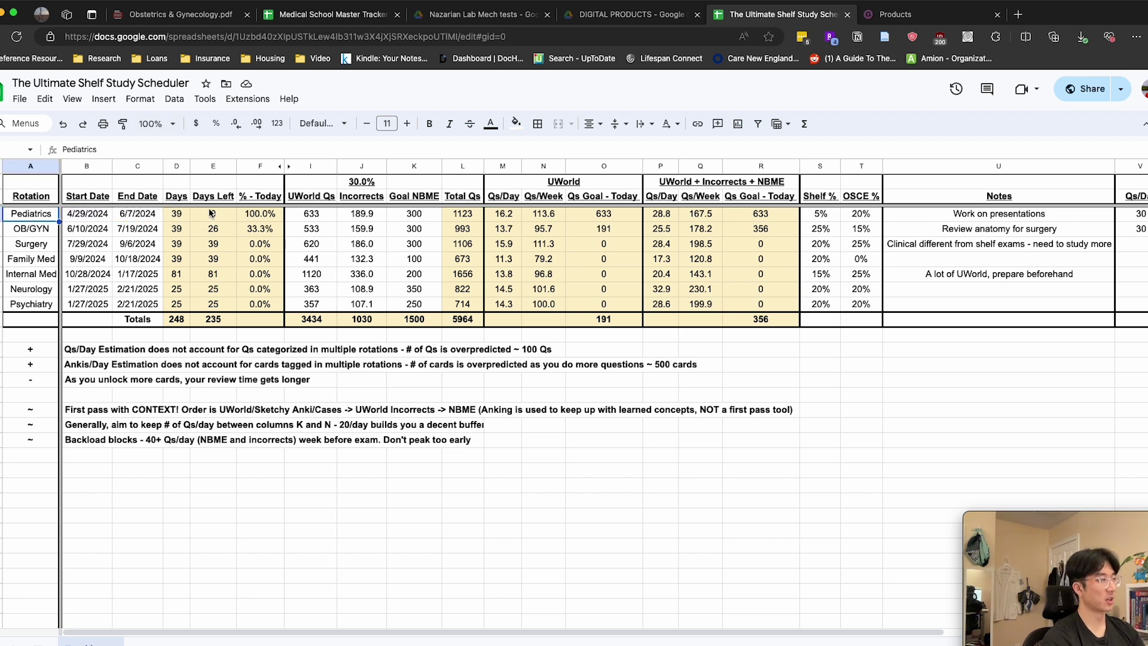
double_click(508, 213)
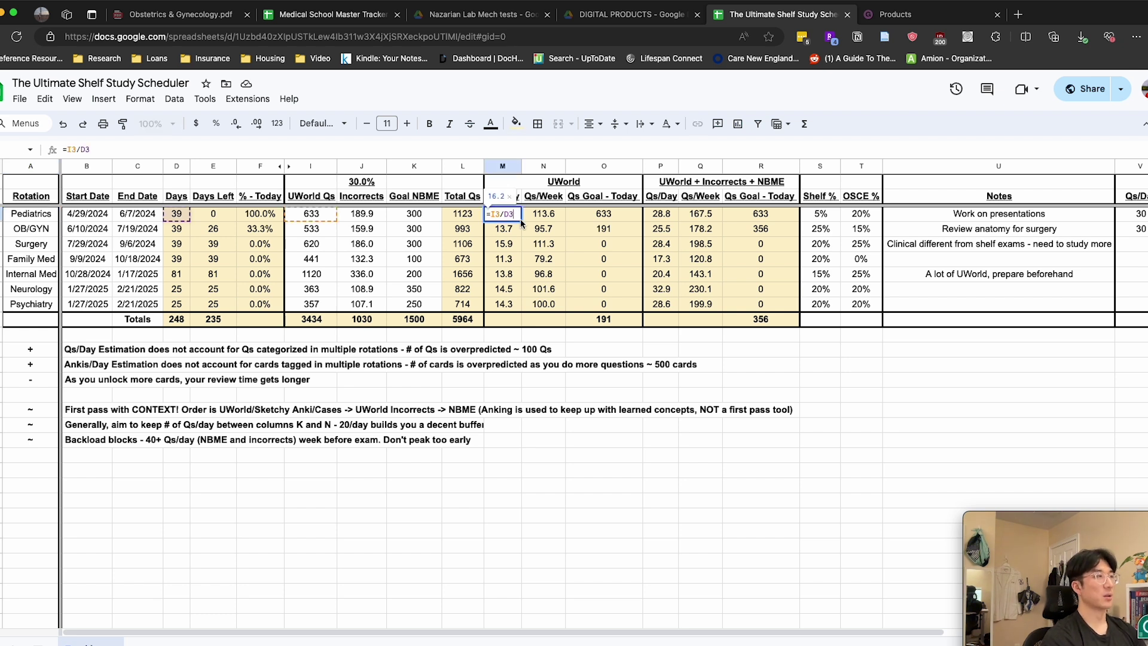
key("Escape")
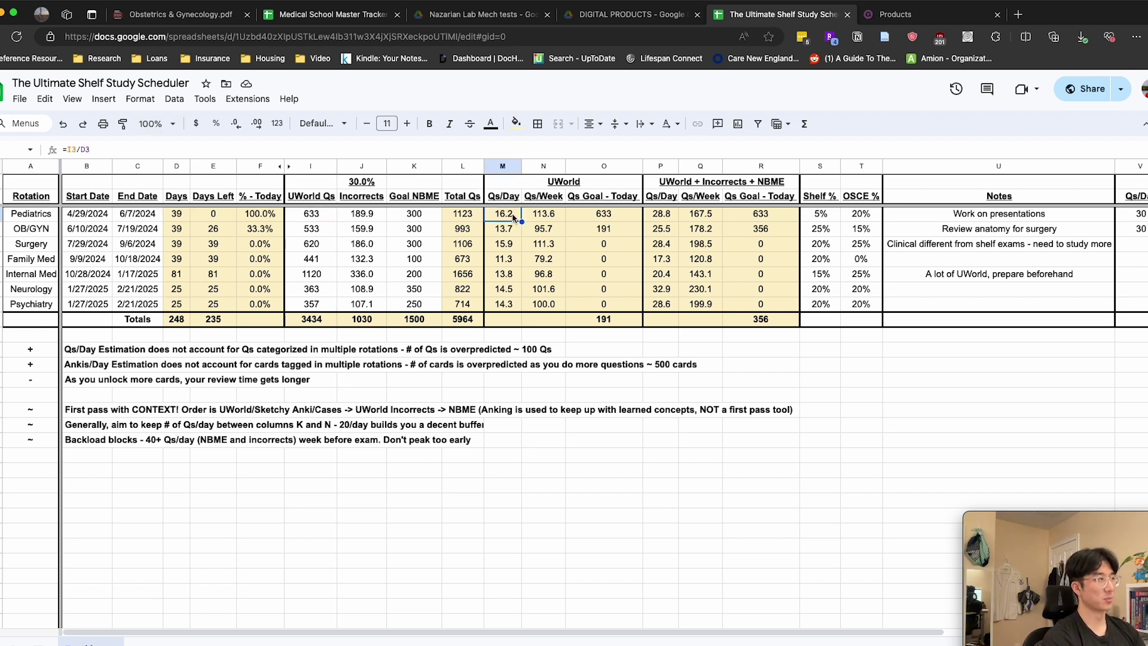
double_click(508, 214)
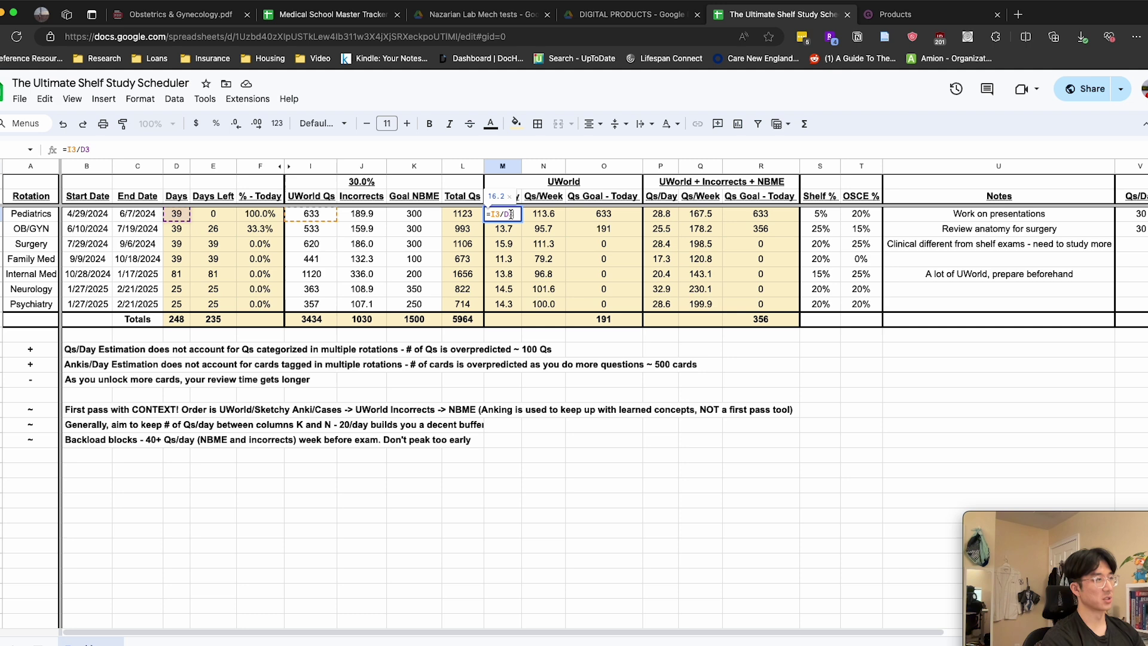
key("Escape")
left_click(330, 335)
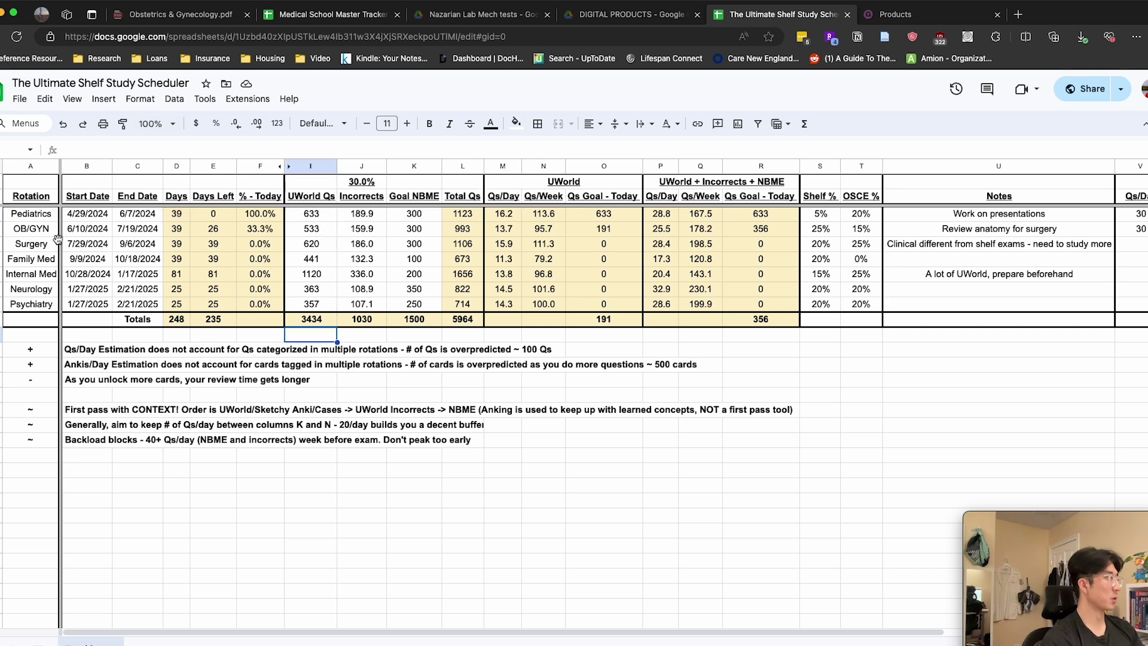
- Move the Pediatrics row below Internal Med, then review the days, Days Left and question columns
left_click_drag(2, 214, 2, 282)
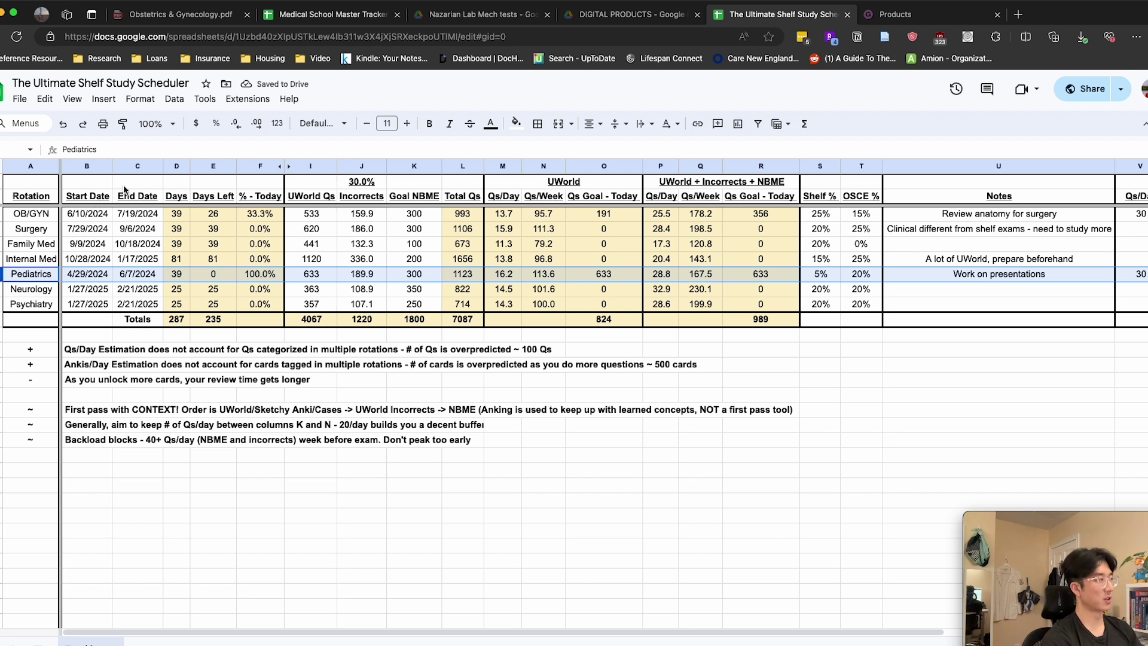
left_click(178, 215)
mouse_move(178, 215)
left_mouse_down()
mouse_move(266, 288)
mouse_move(264, 306)
left_mouse_up()
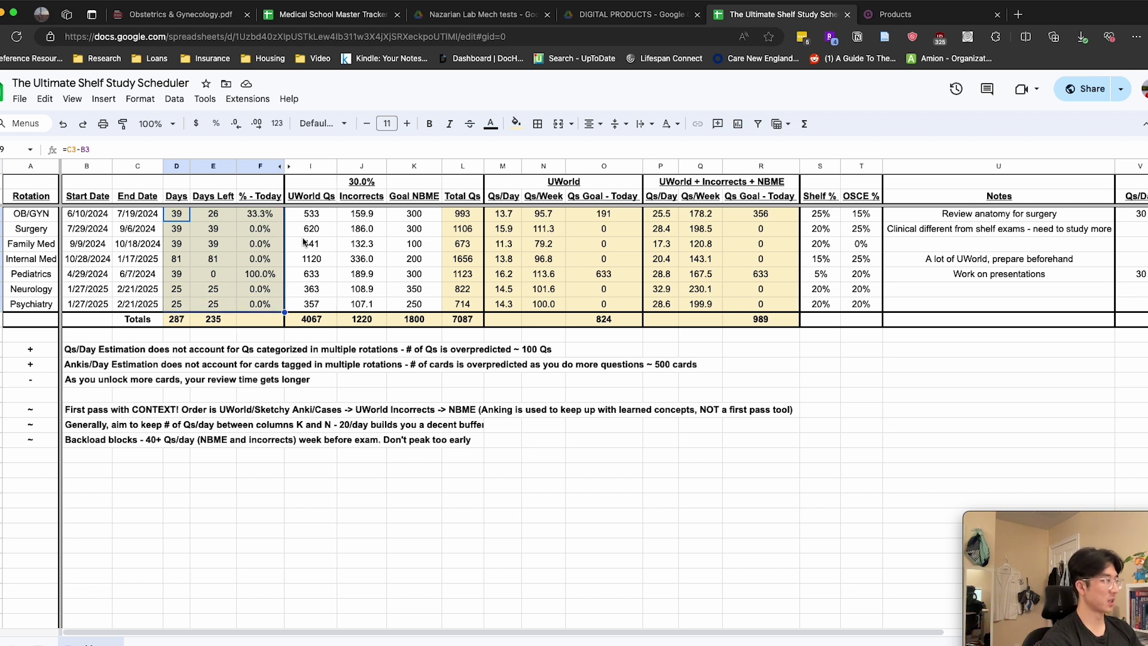
left_click_drag(213, 216, 226, 306)
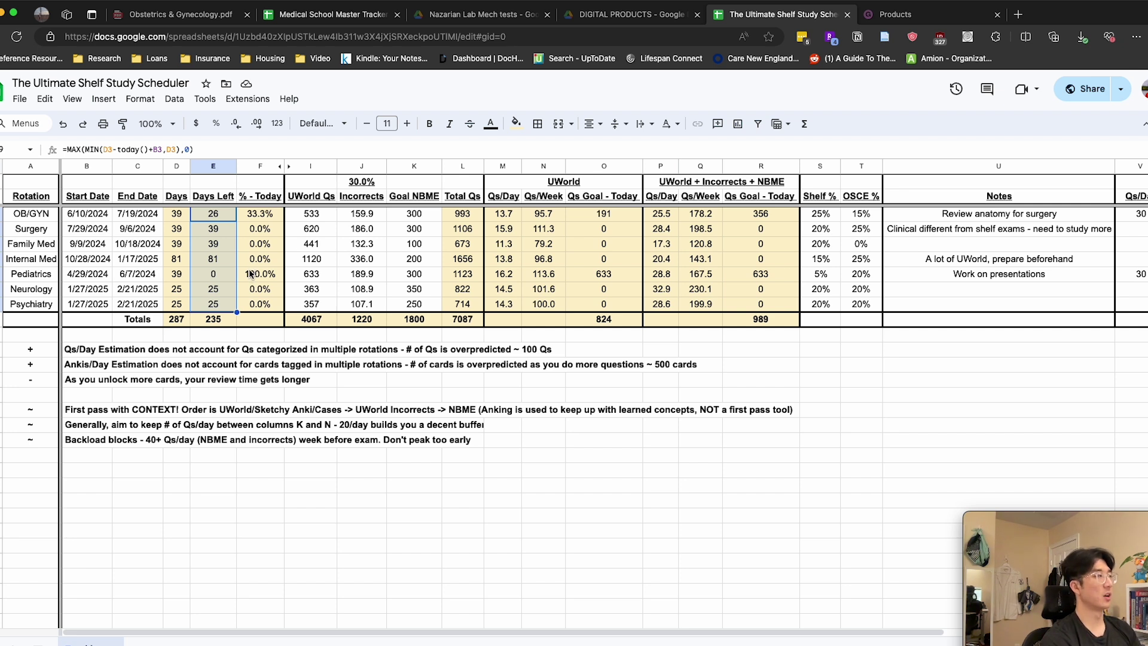
left_click_drag(310, 166, 459, 183)
left_click(310, 201)
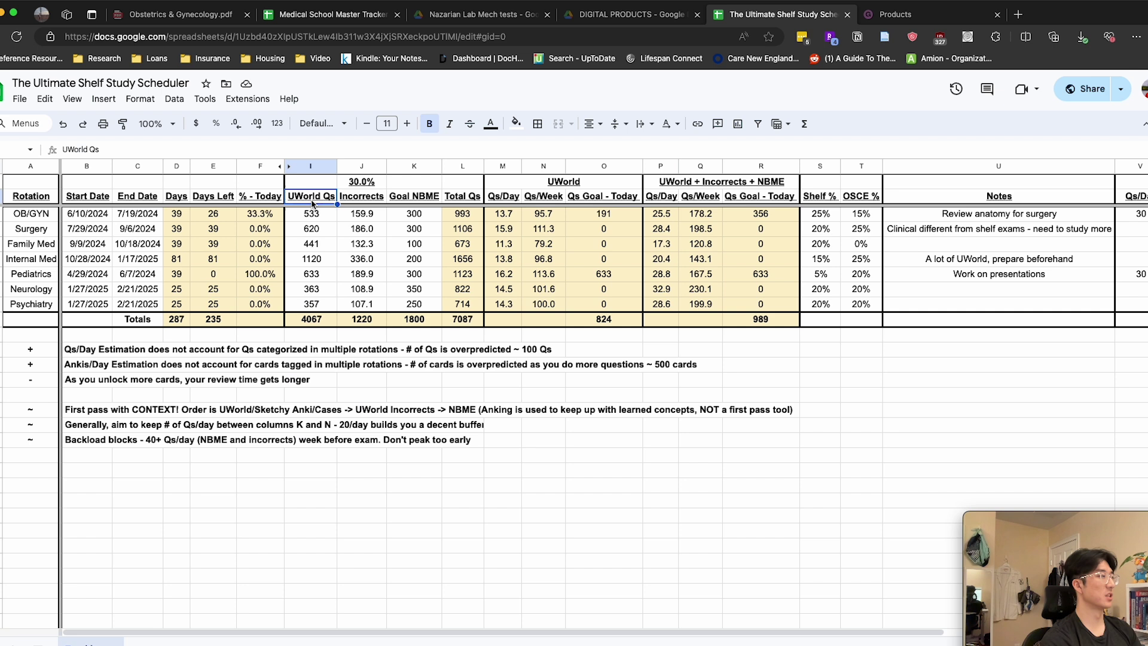
left_click_drag(318, 223, 327, 304)
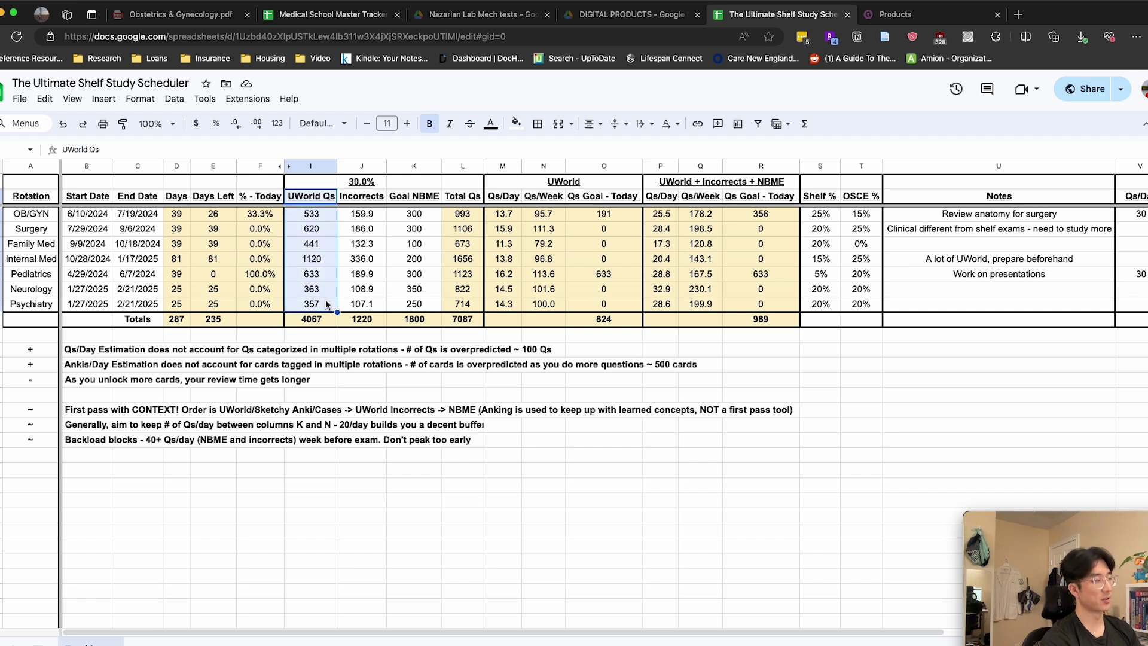
- Change the incorrects percentage in J1 from 30% to 40%
left_click(366, 184)
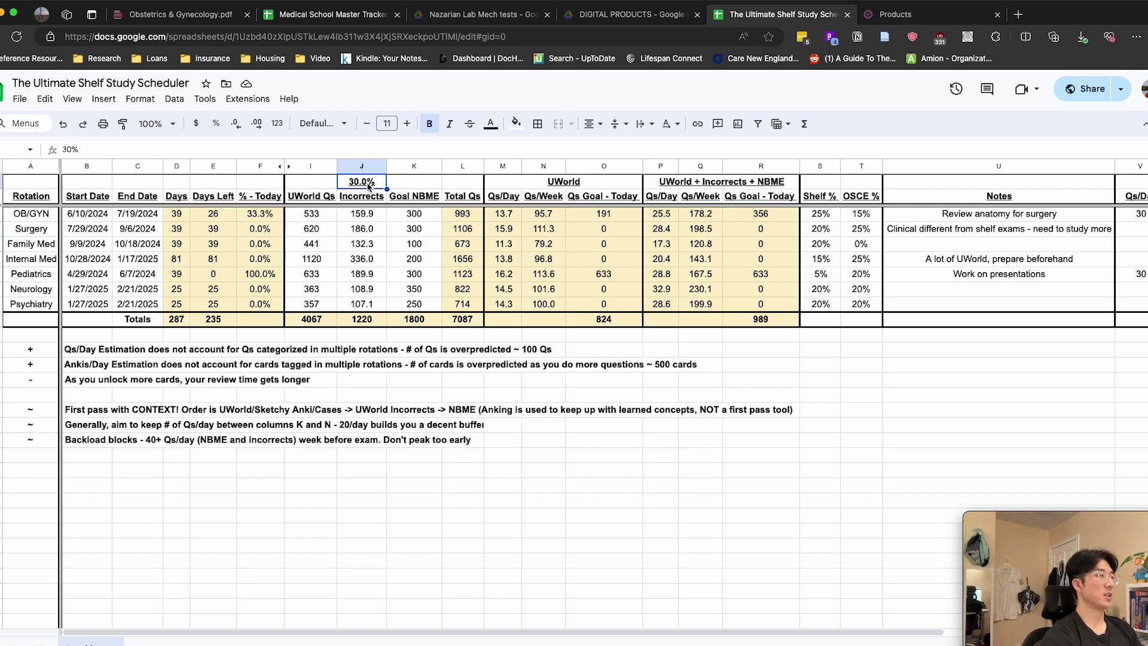
double_click(363, 182)
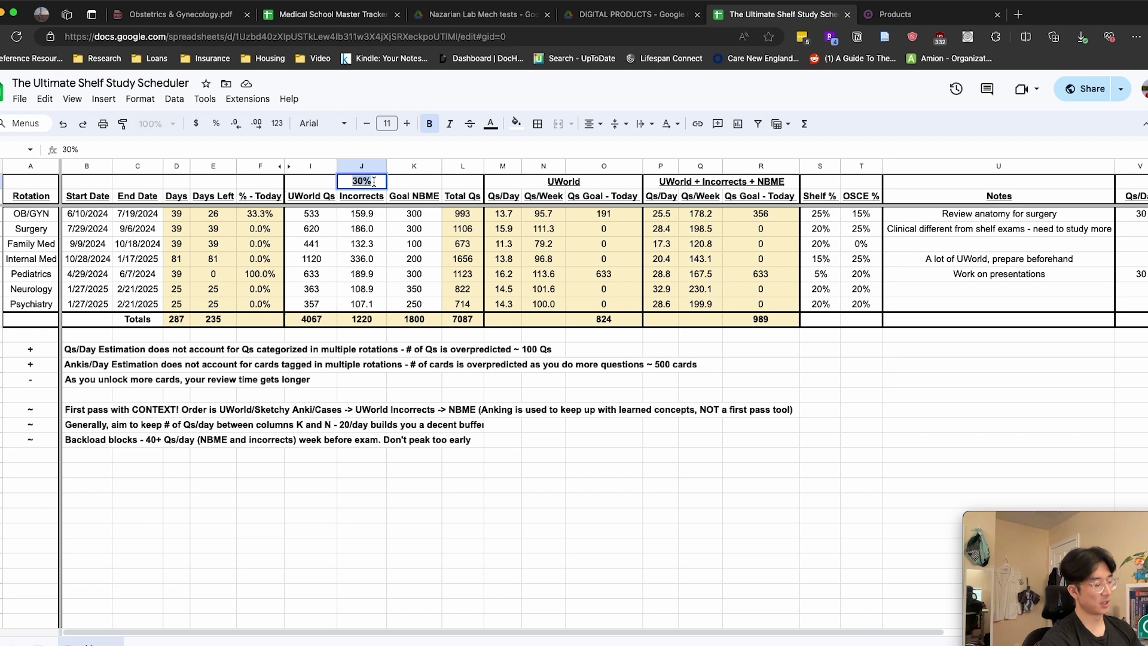
type("40")
key("Return")
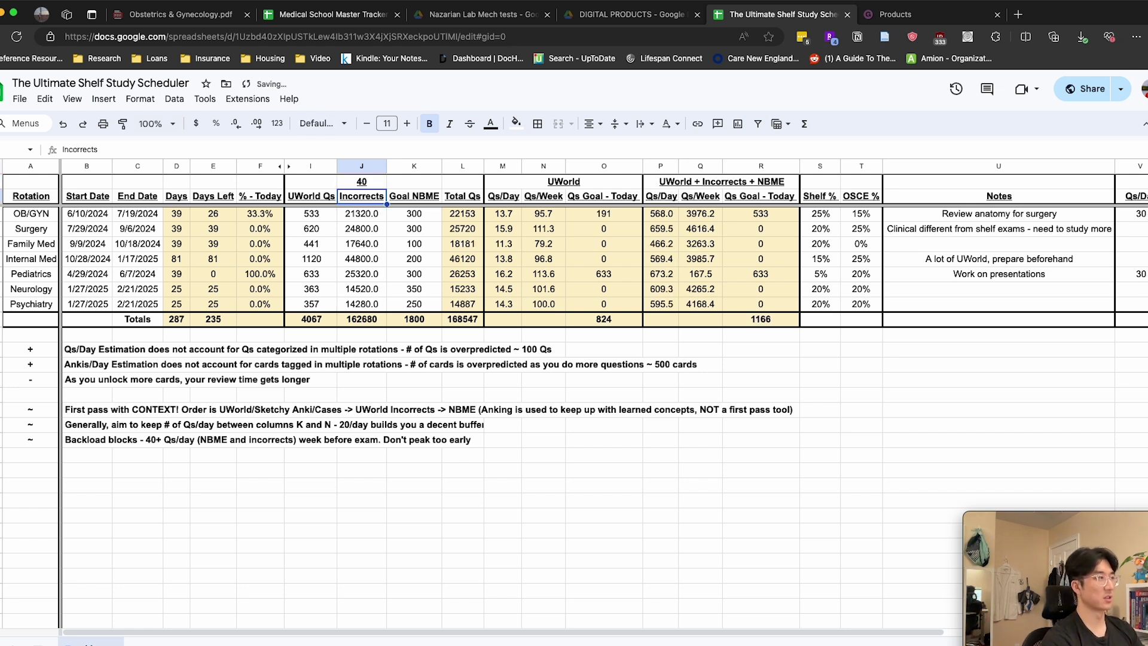
left_click(404, 199)
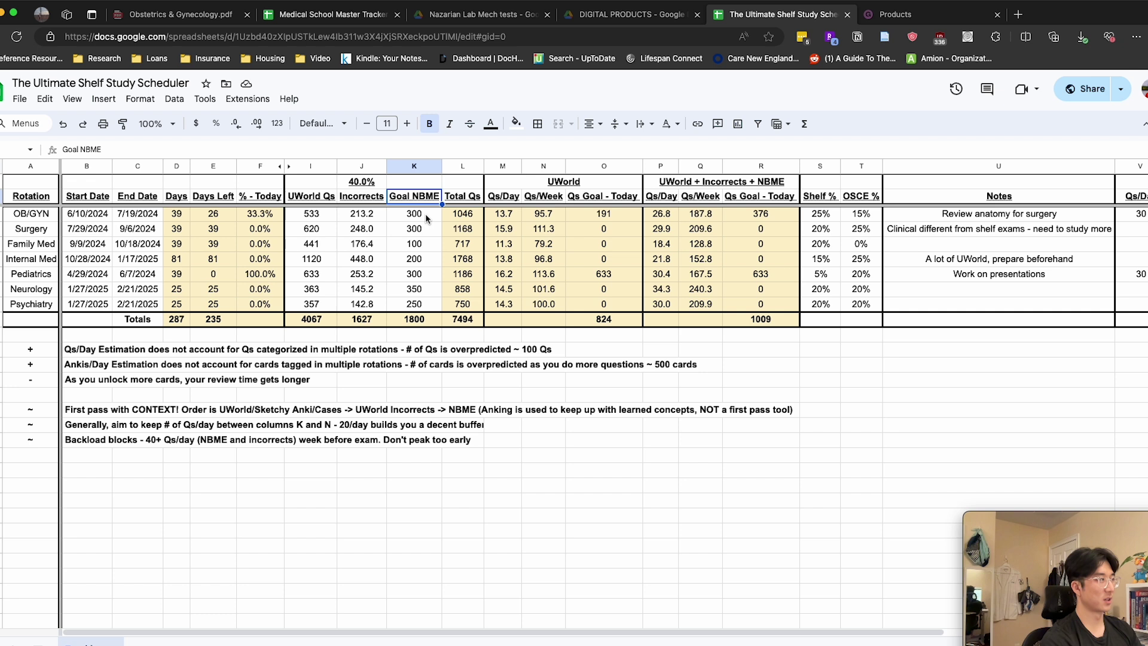
left_click_drag(425, 214, 425, 303)
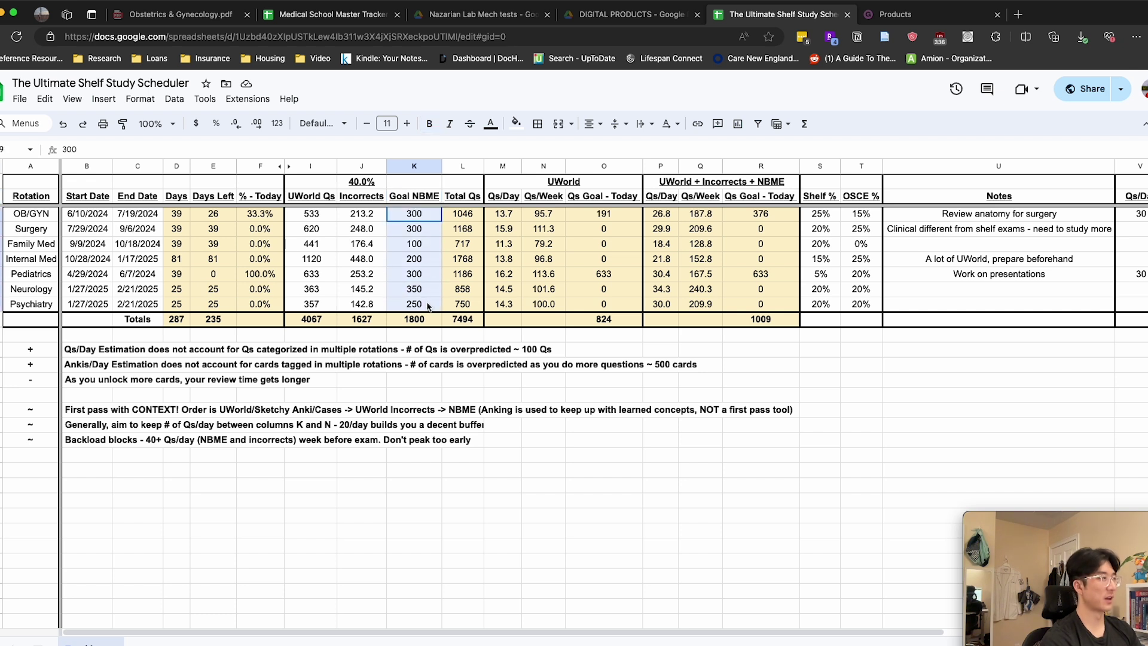
left_click(426, 218)
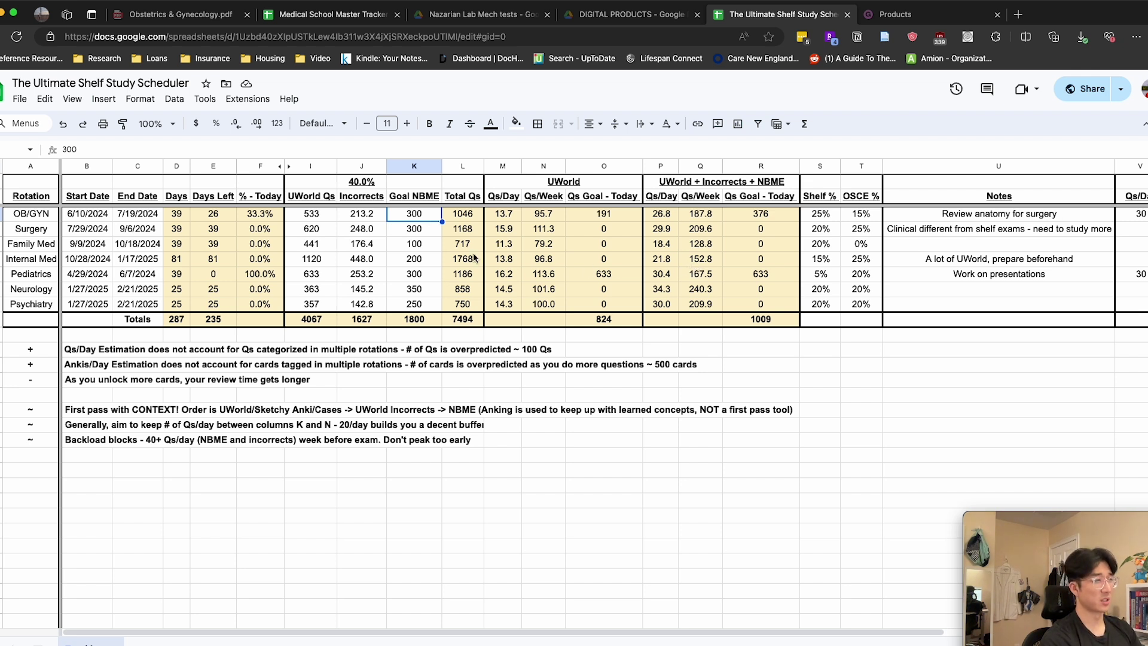
left_click_drag(493, 167, 603, 167)
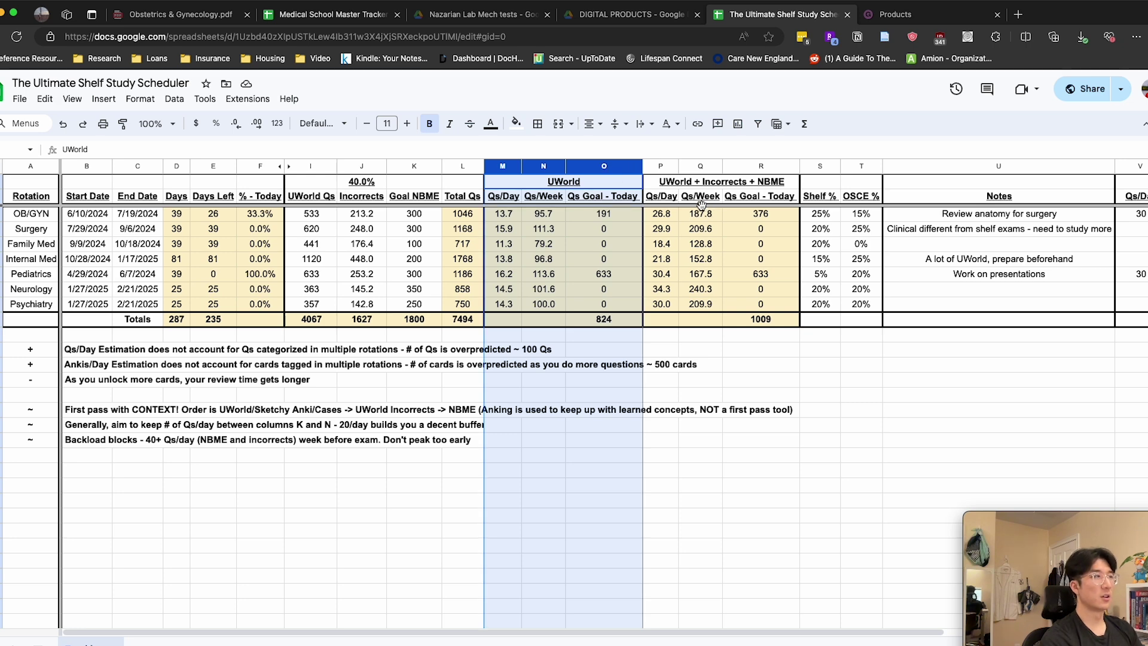
left_click_drag(657, 167, 771, 168)
key("Return")
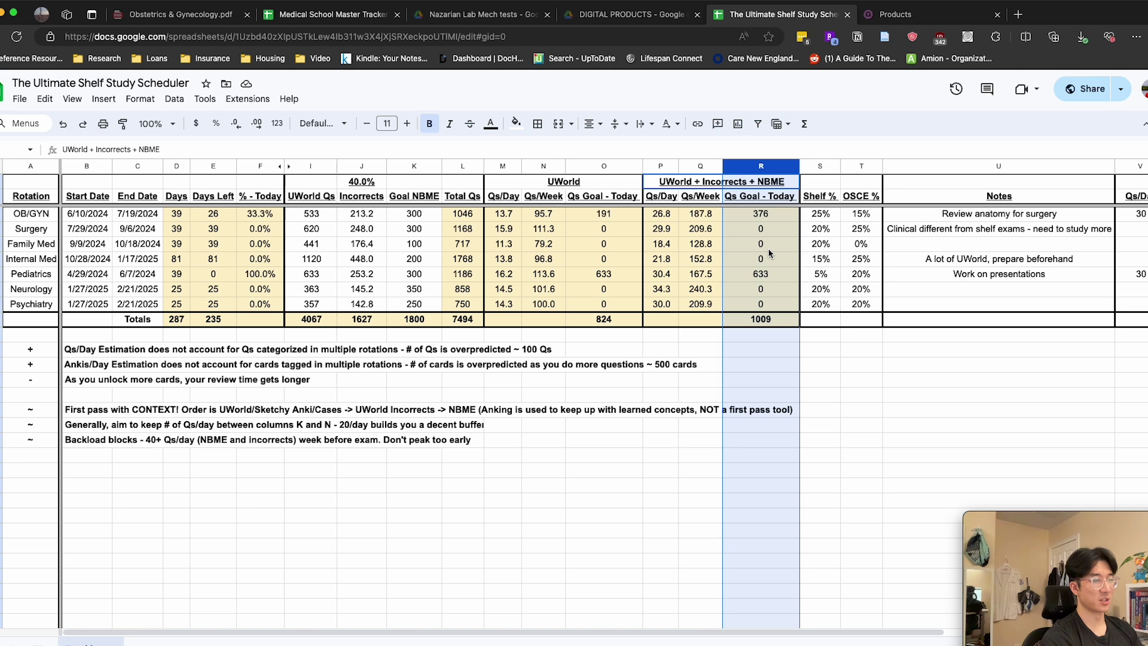
- Raise OB/GYN's simulator Qs/day in V3 from 30 to 40
scroll(825, 269, "right", 5)
left_click(888, 215)
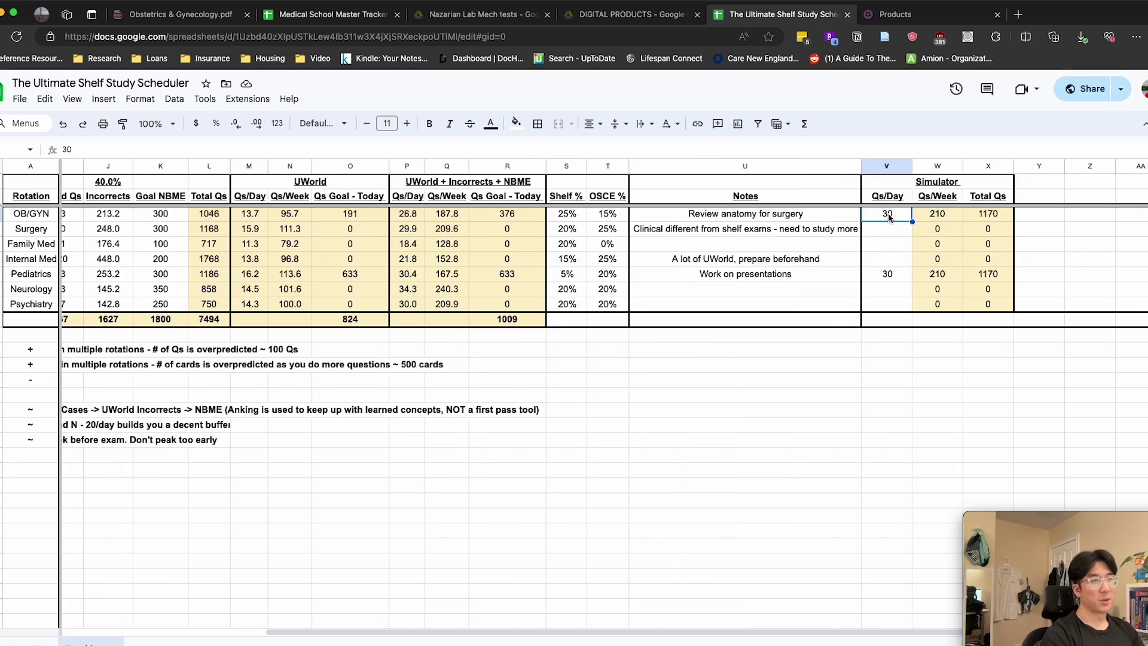
type("40")
key("Return")
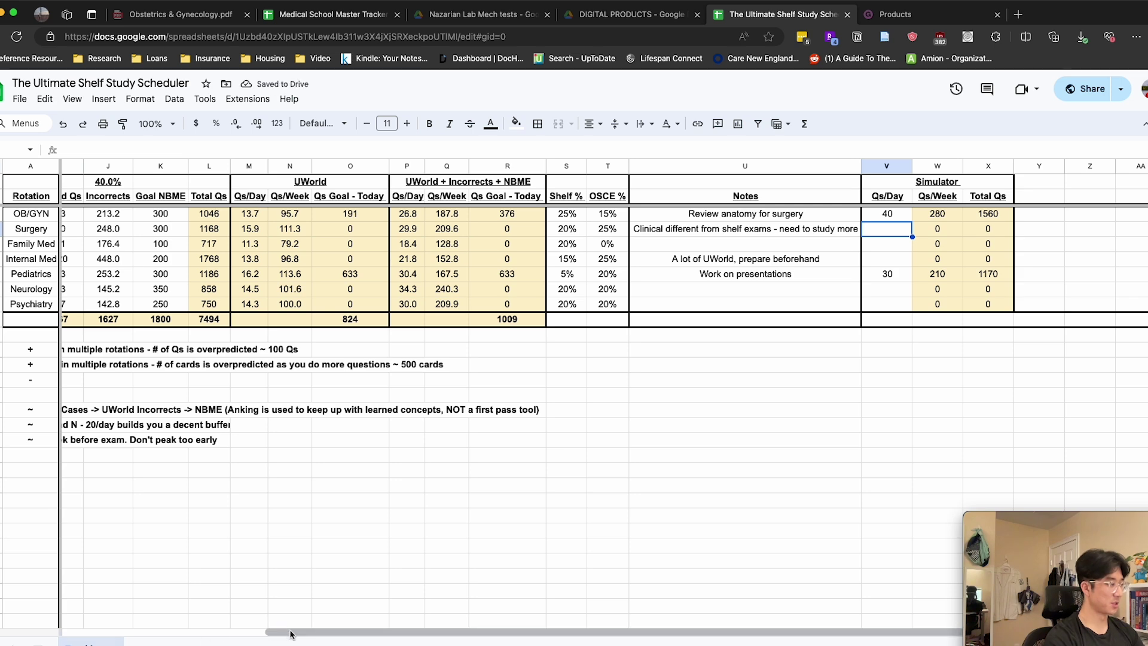
scroll(291, 634, "left", 5)
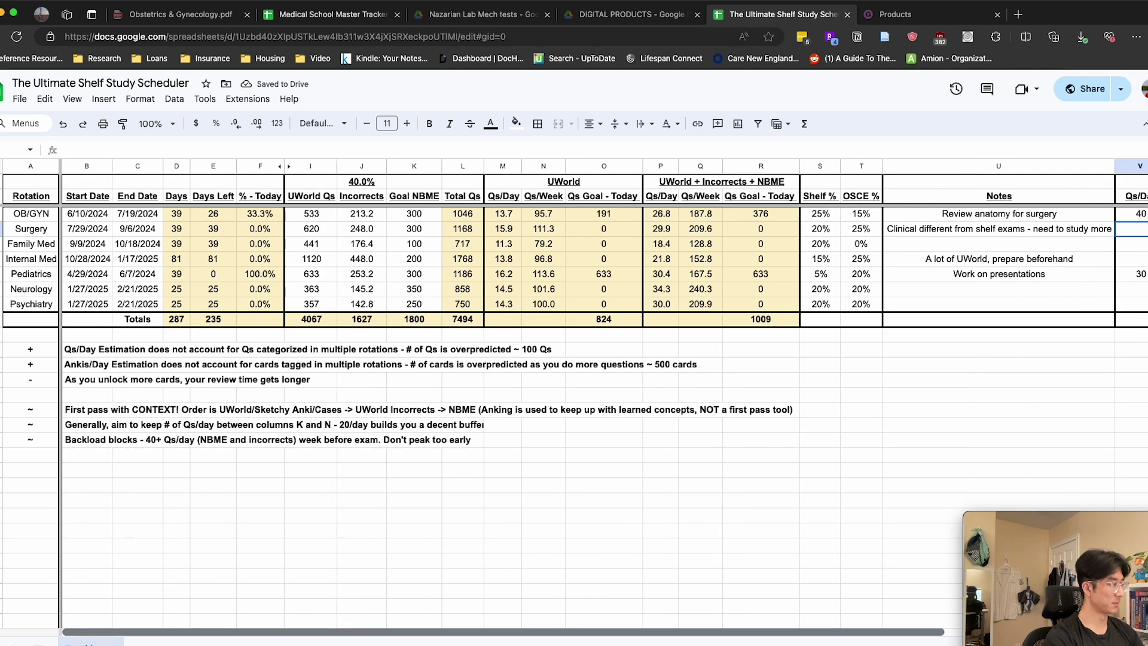